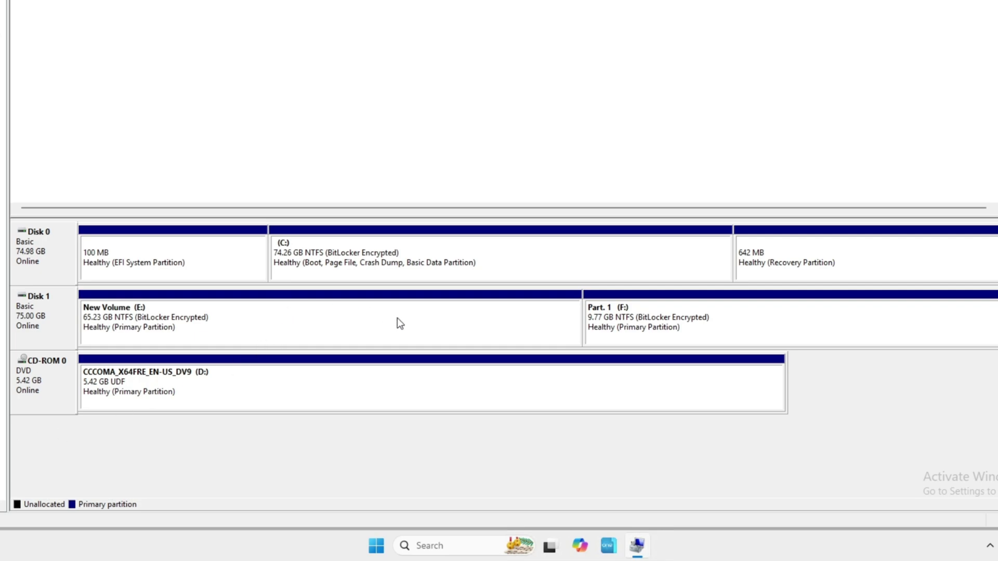
- Shrink New Volume (E:) by 10000 MB using Shrink Volume
right_click(407, 327)
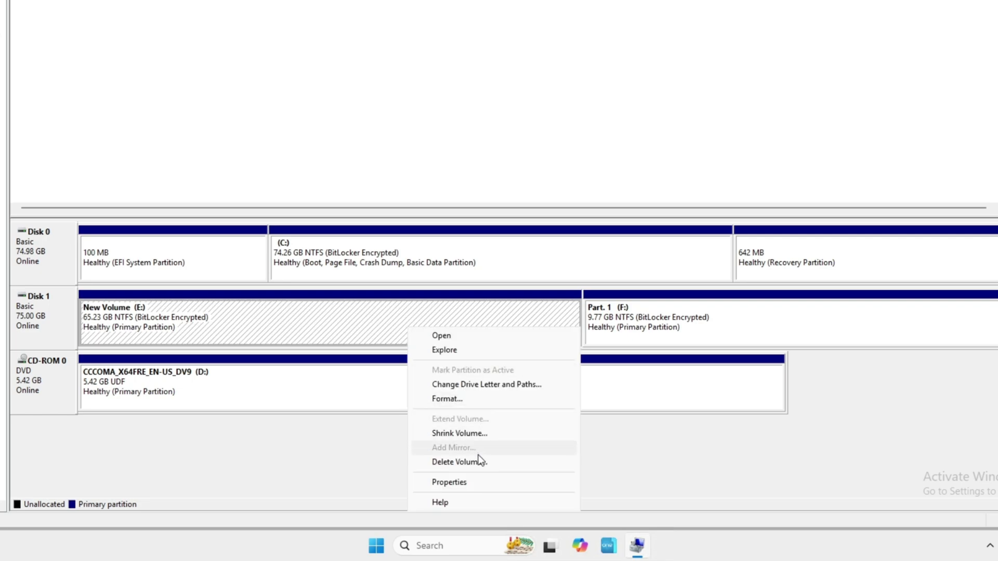
left_click(463, 434)
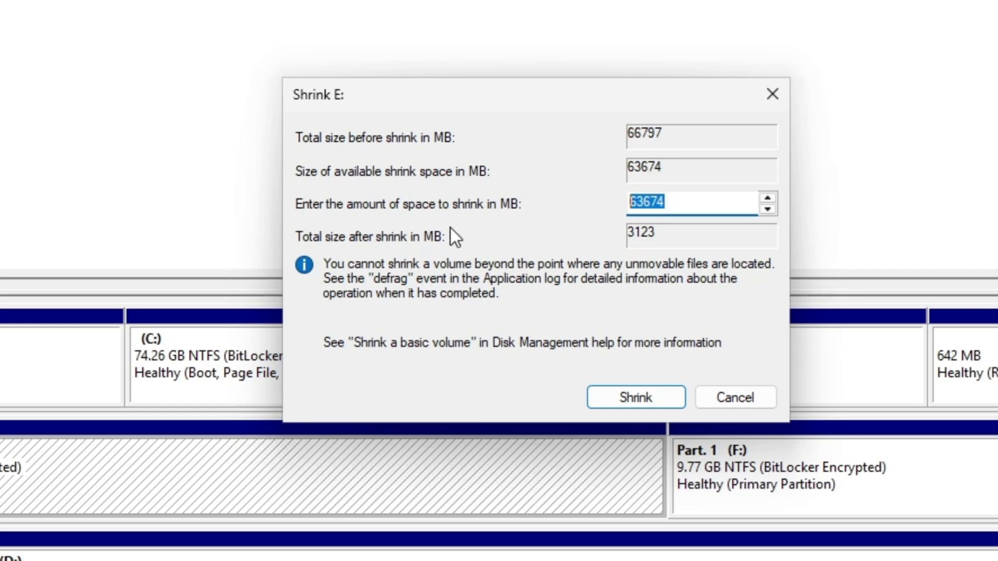
type("1")
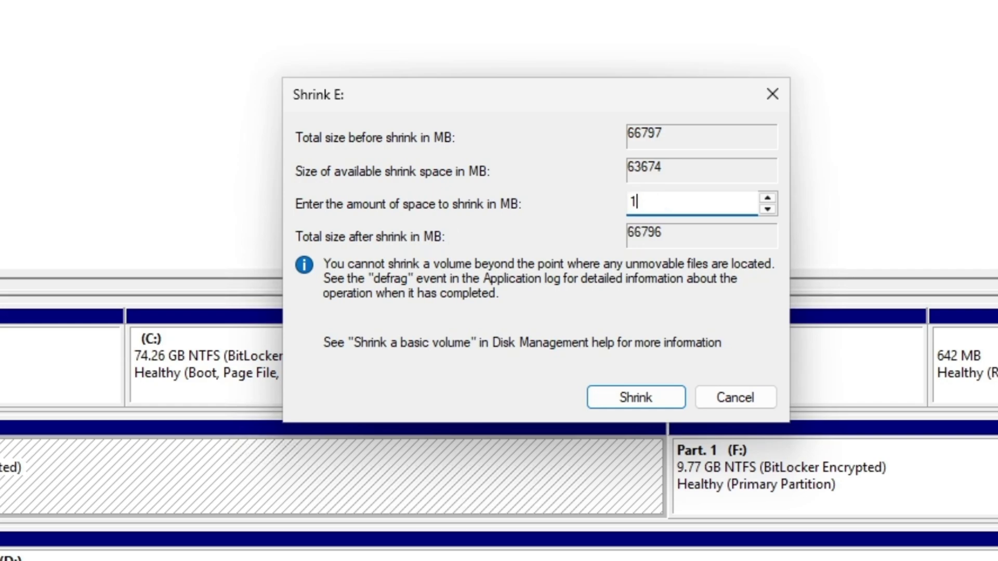
type("0000")
left_click(628, 402)
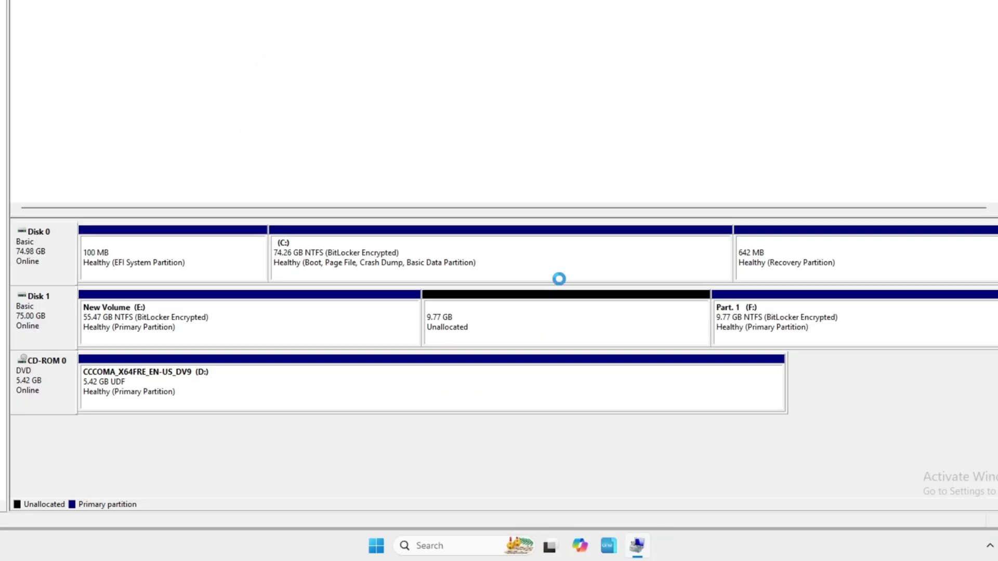
- Create a 9999 MB simple volume from the unallocated space, lettered G and quick-formatted NTFS
right_click(495, 323)
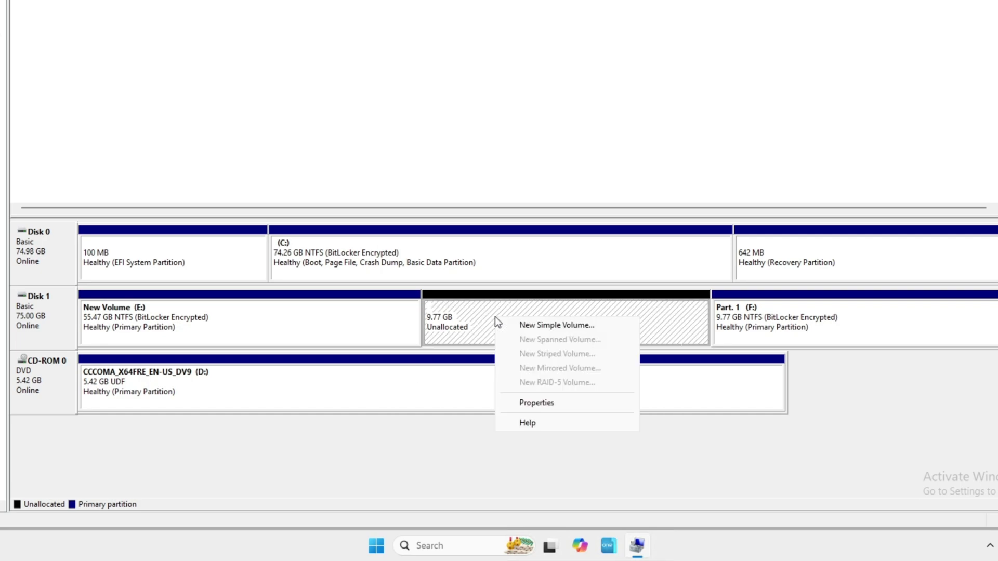
left_click(555, 325)
left_click(263, 161)
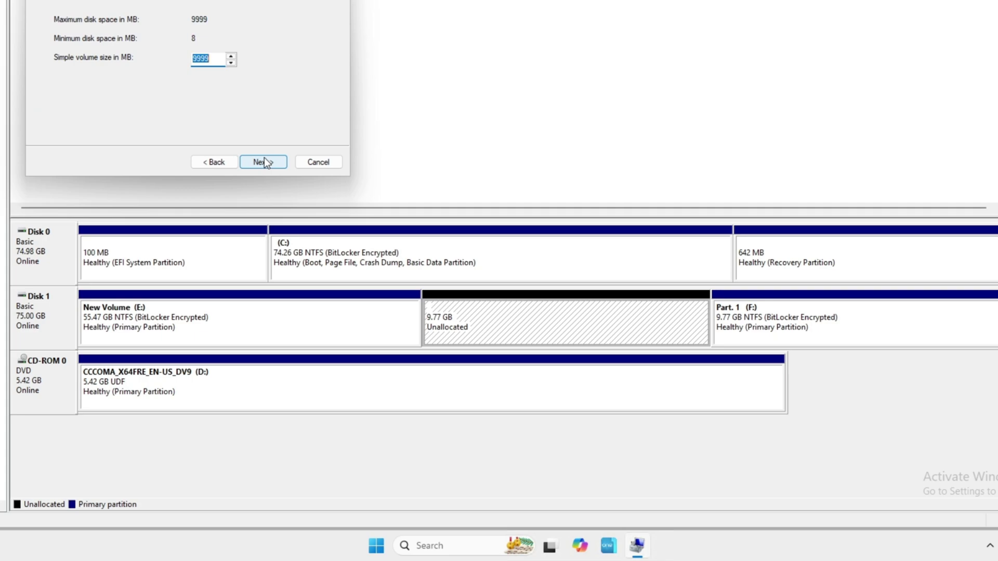
left_click(270, 162)
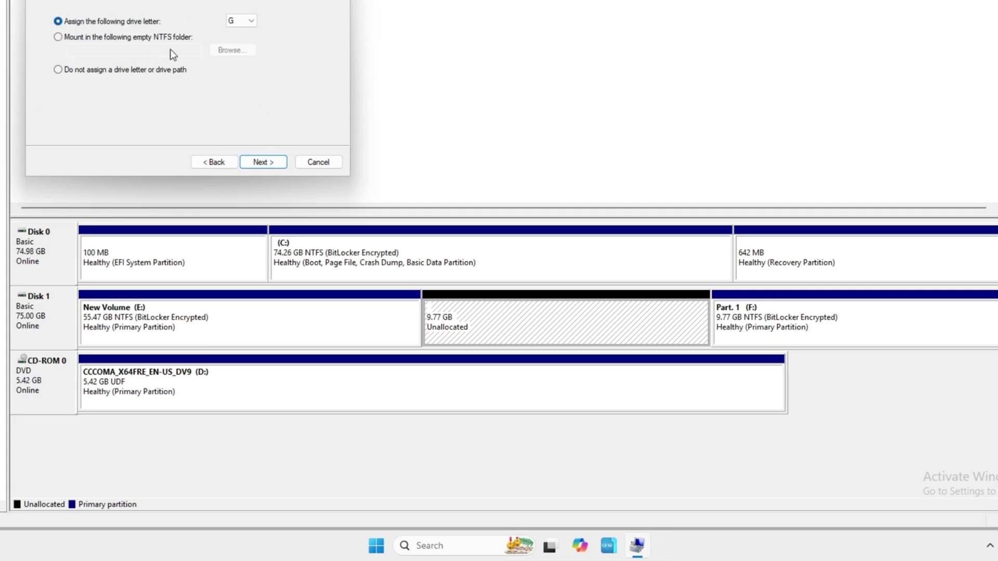
left_click(275, 165)
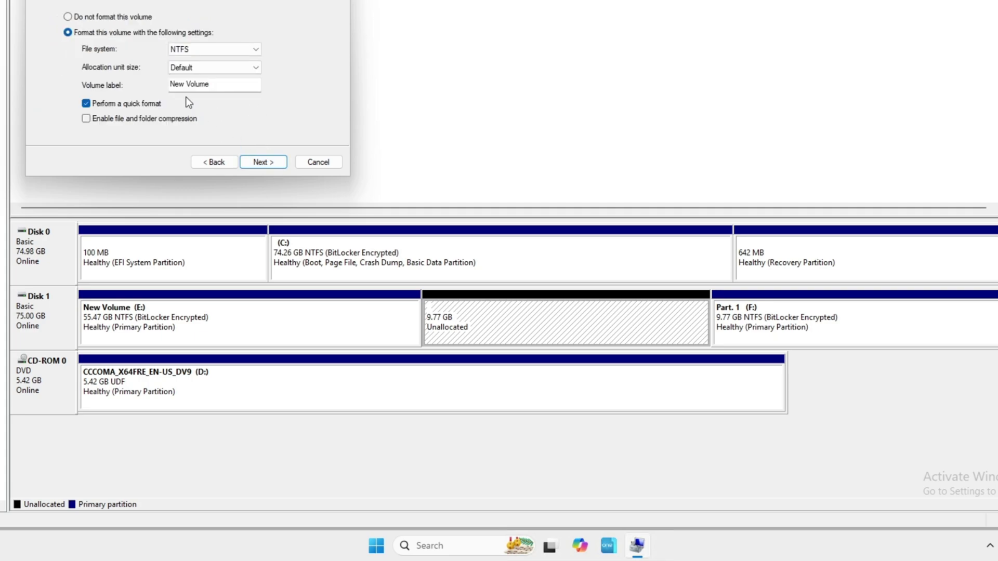
left_click(267, 161)
left_click(273, 158)
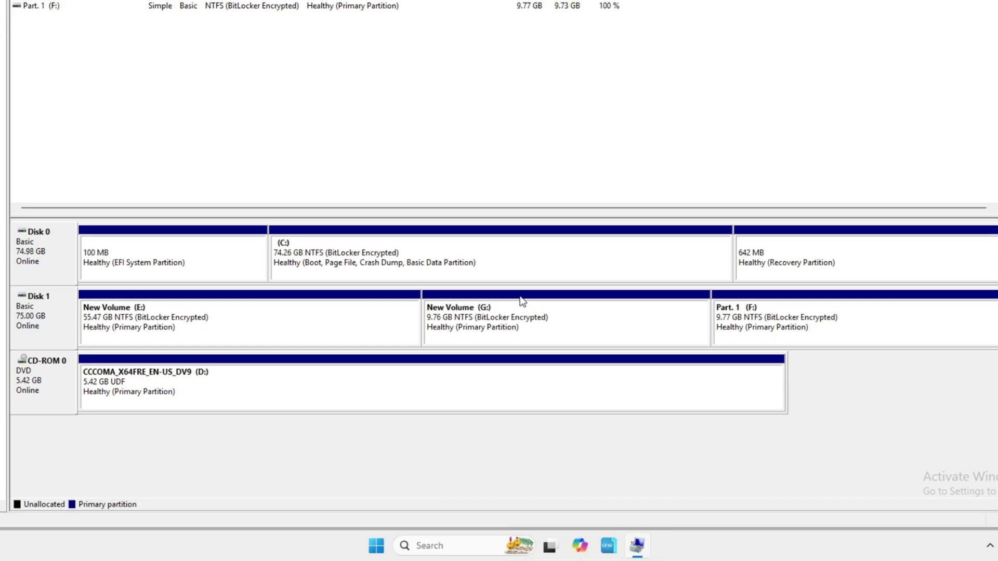
- Delete the G: volume and the Part. 1 (F:) volume, confirming each data-loss warning
right_click(630, 324)
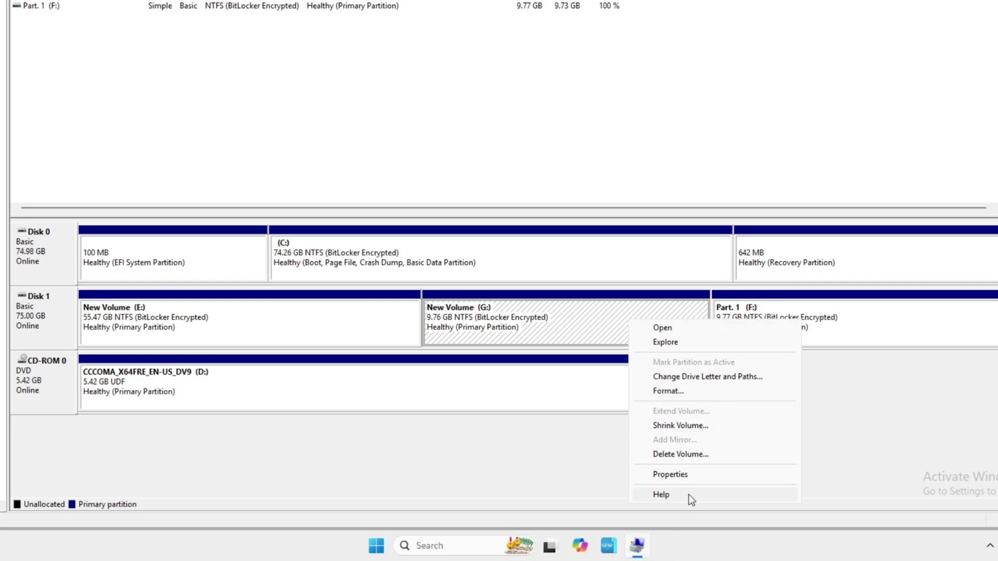
left_click(675, 454)
left_click(555, 244)
left_click(546, 260)
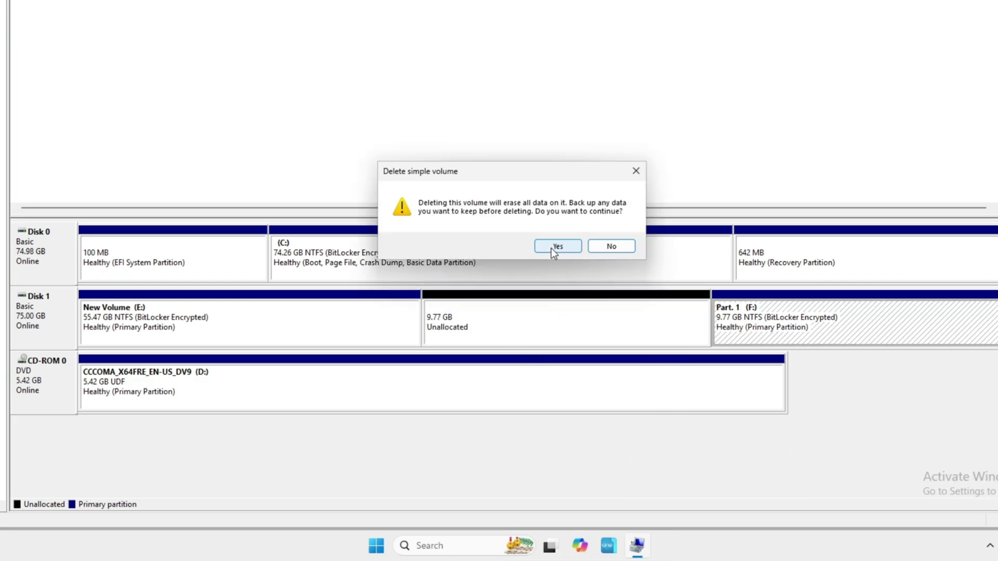
left_click(551, 247)
left_click(552, 250)
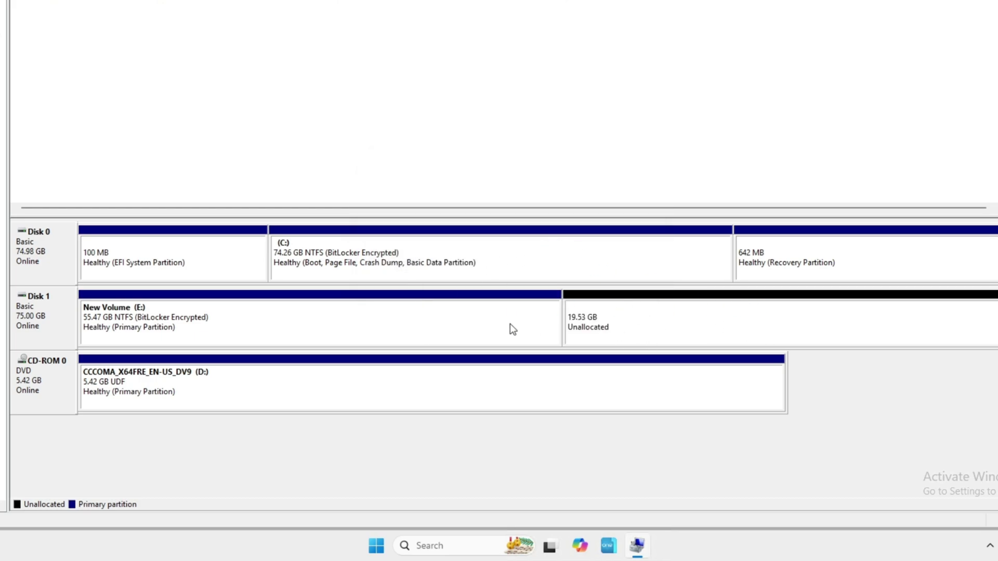
- Extend E: by the 20000 MB free on Disk 1, bringing it to 75.00 GB
right_click(452, 313)
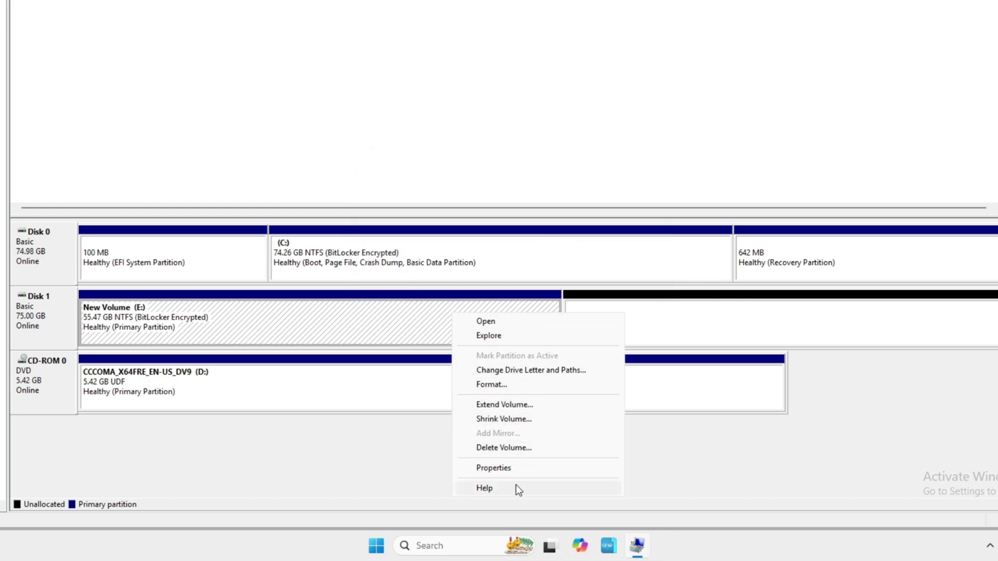
left_click(717, 326)
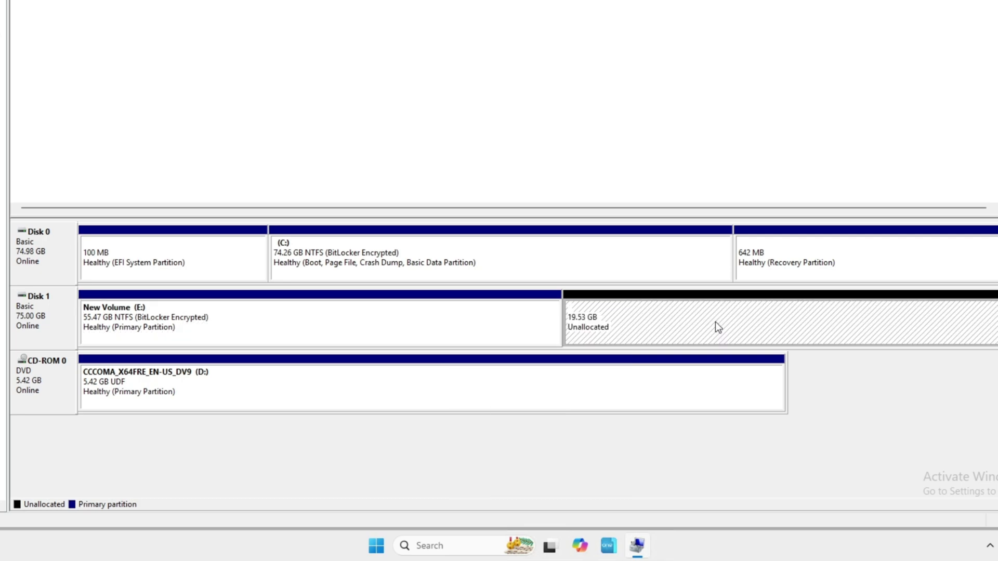
right_click(513, 314)
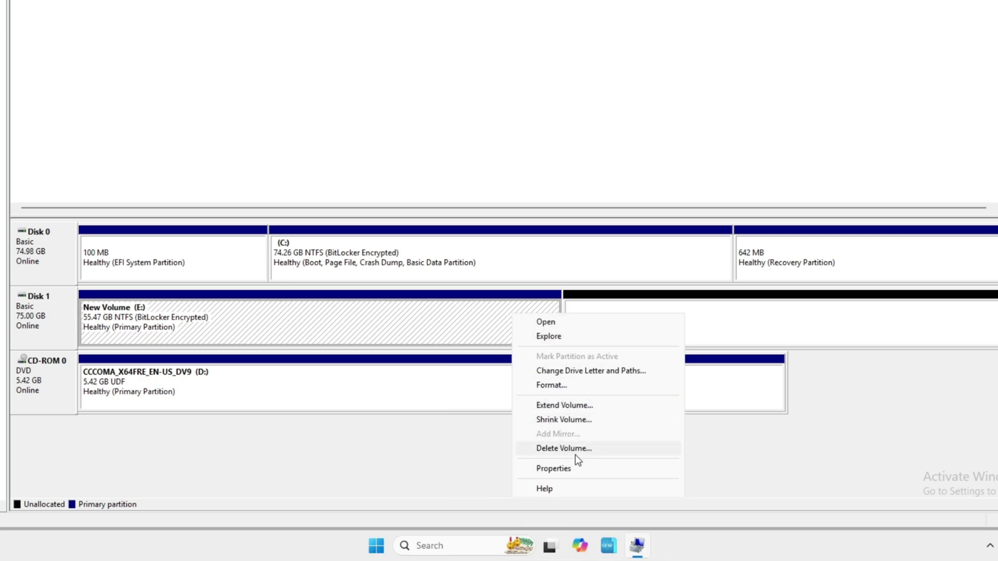
left_click(572, 404)
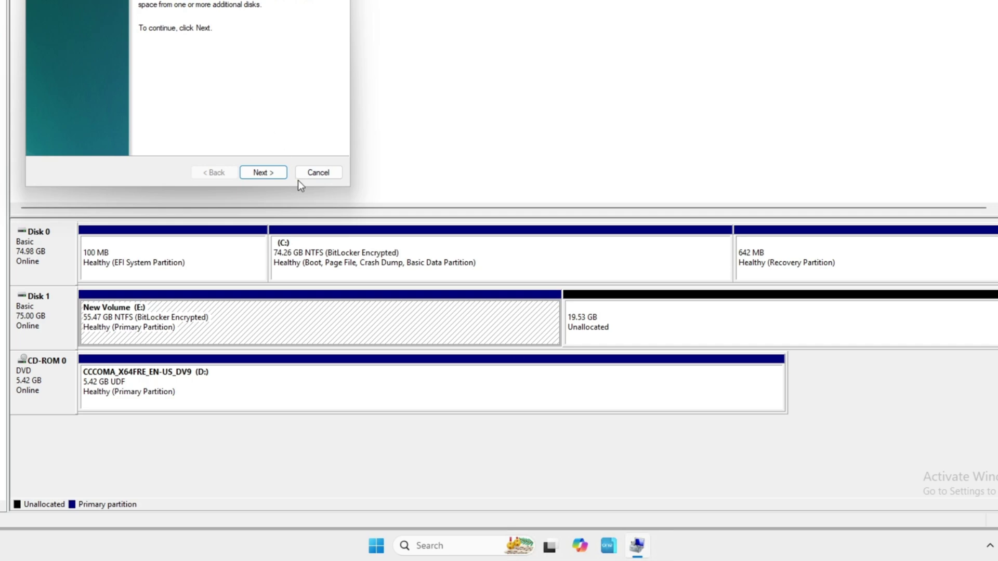
left_click(270, 173)
left_click(269, 171)
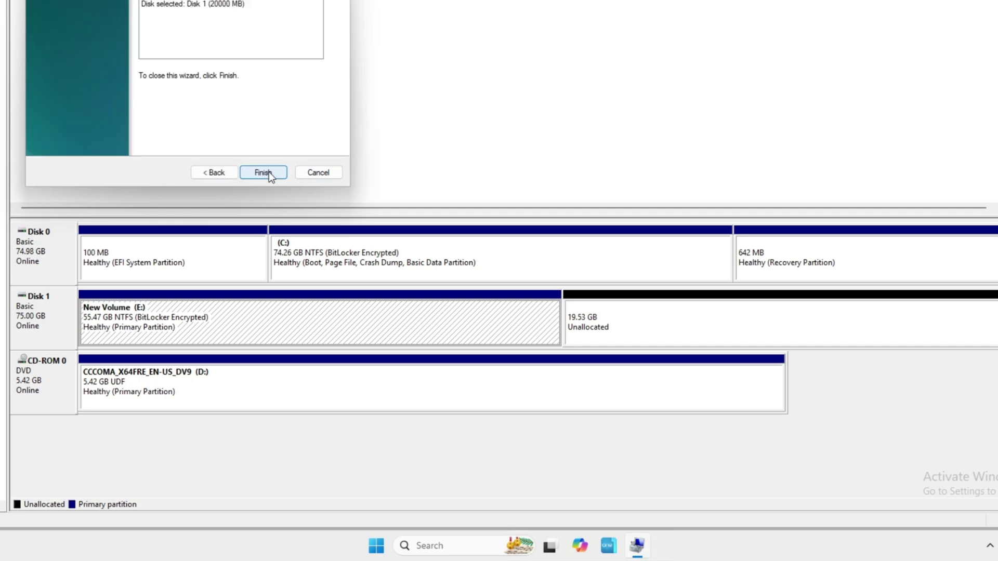
left_click(269, 172)
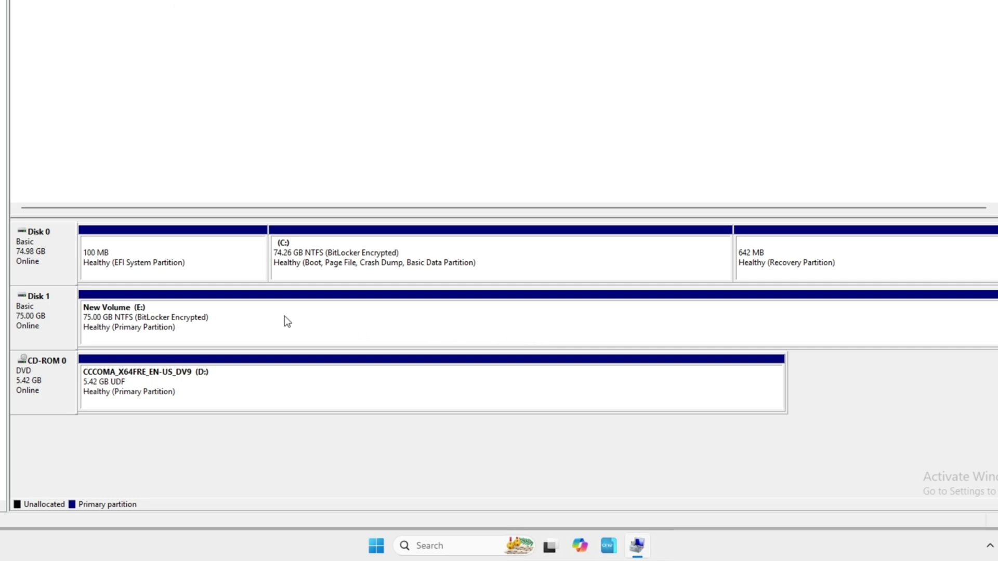
- Open File Explorer and browse into Local Disk (C:) and its Program Files folder
left_click(461, 545)
left_click(462, 102)
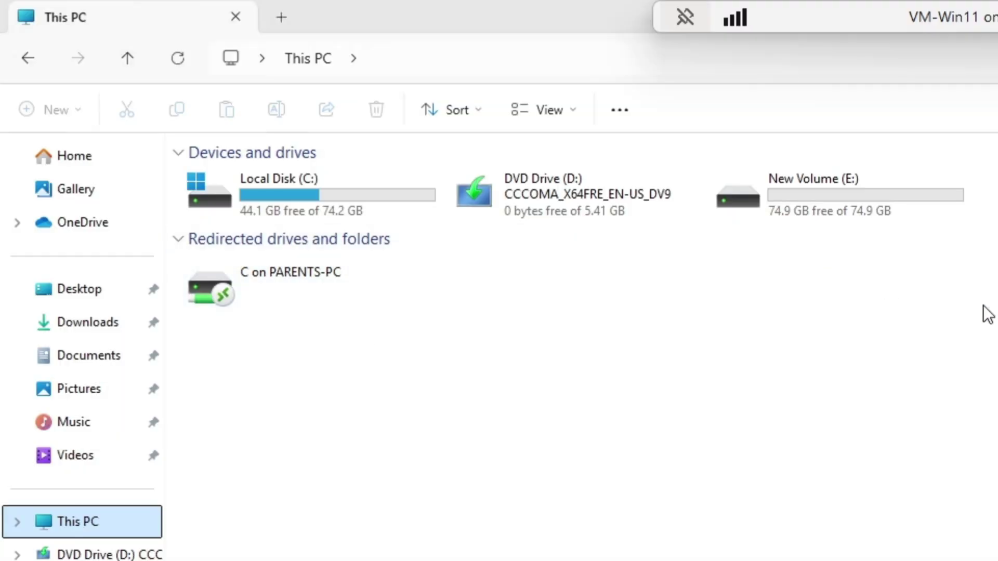
double_click(348, 205)
double_click(333, 206)
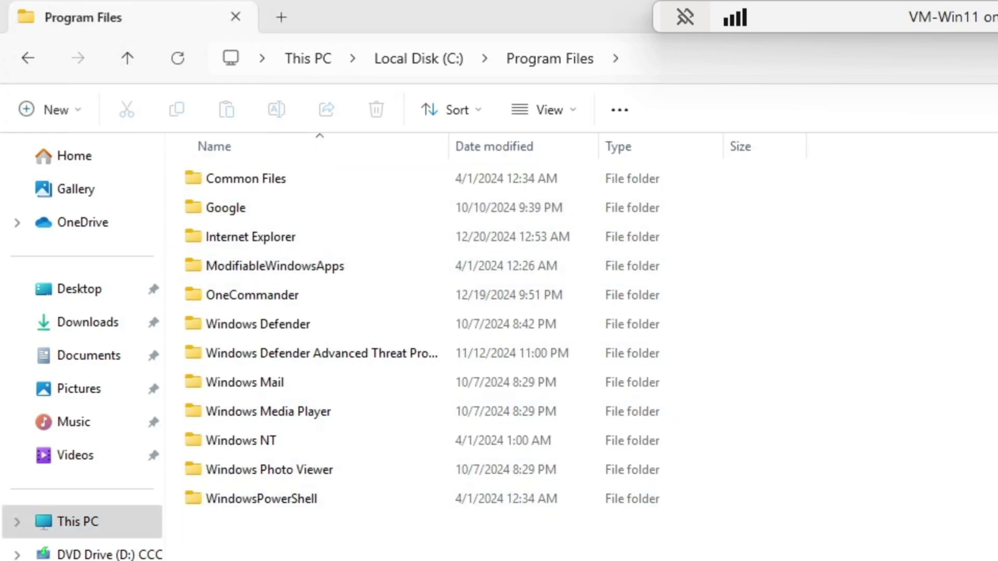
- Return to the root of Local Disk (C:) and select the Program Files folder
left_click(35, 57)
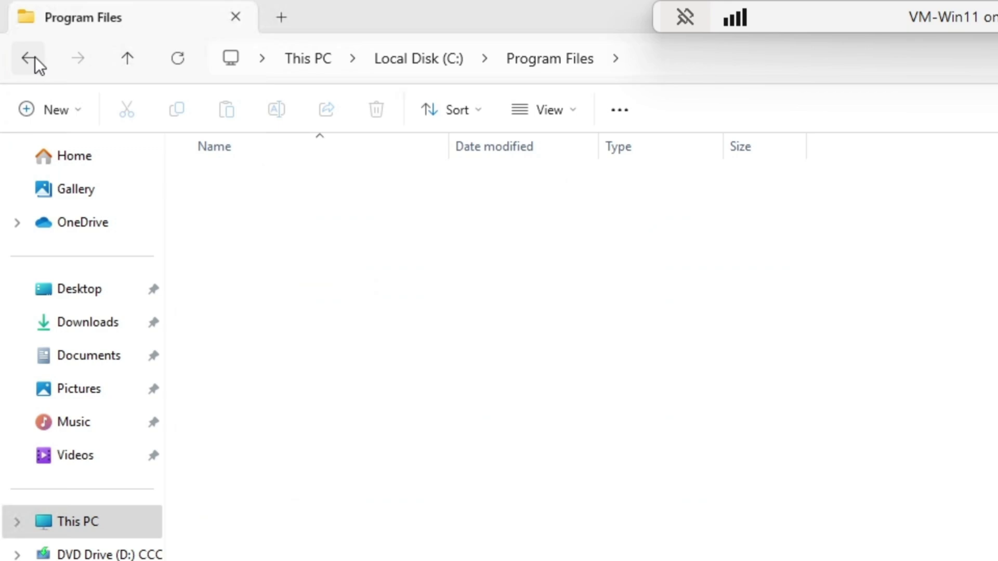
left_click(282, 242)
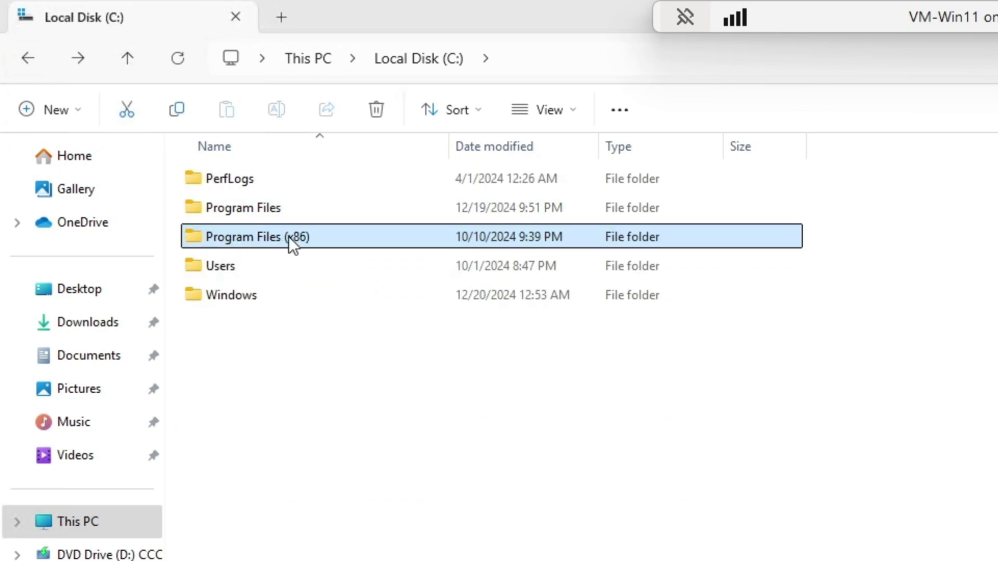
mouse_move(294, 234)
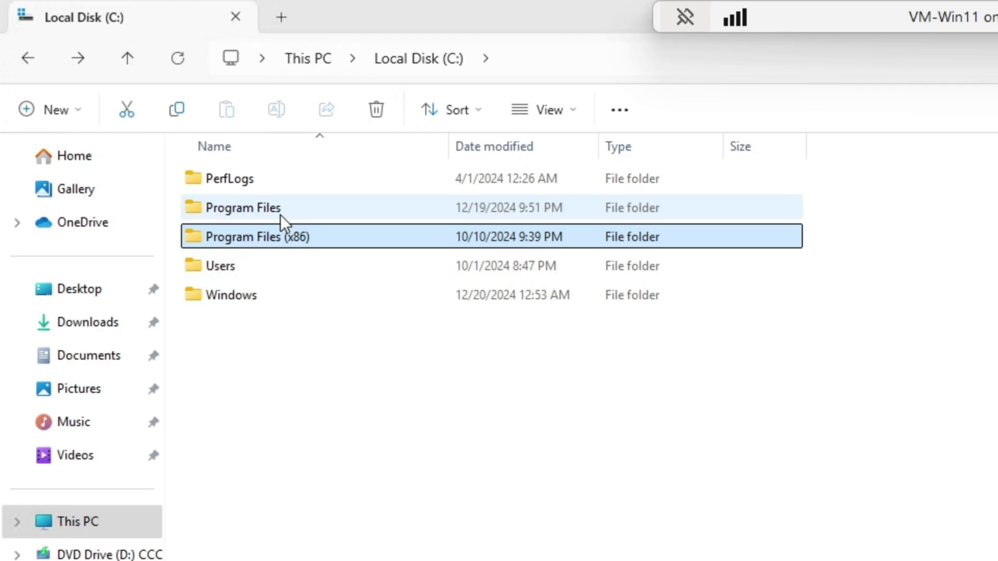
left_click(265, 215)
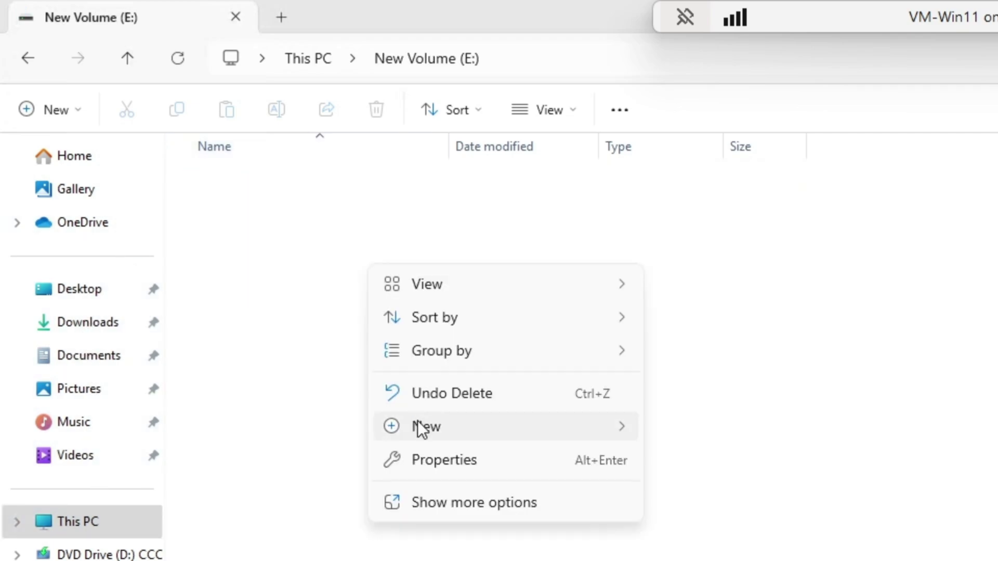
- Create a new folder named 'Program Files' on the E: drive
mouse_move(479, 435)
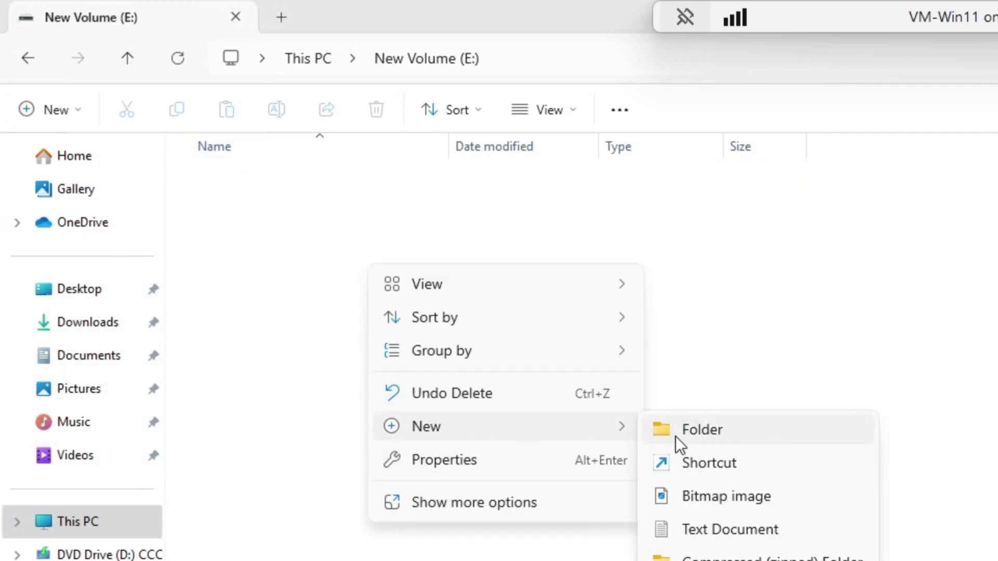
left_click(678, 429)
type("Program Files")
key("Return")
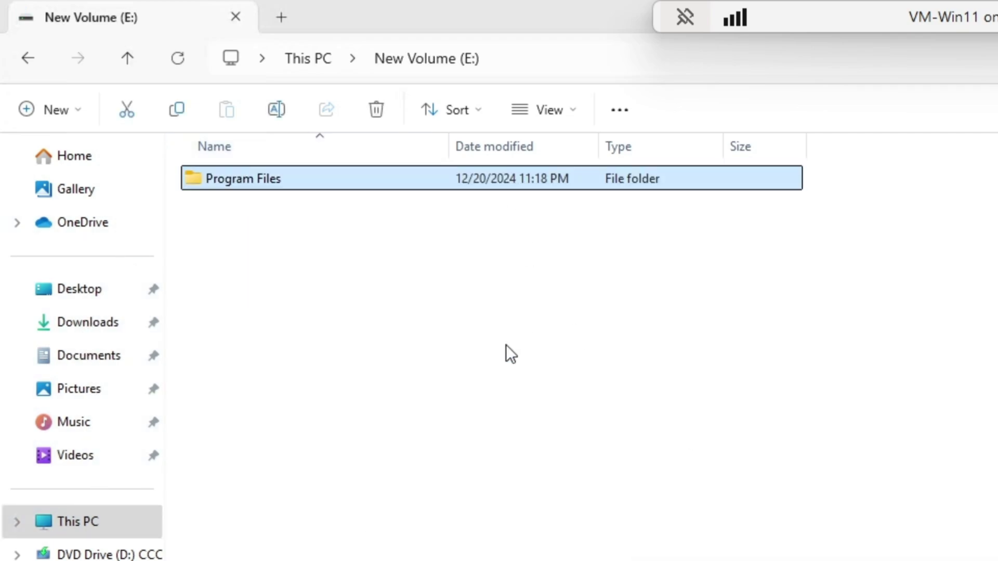
left_click(235, 245)
- Create a second E: folder named 'Program Files (x86)', then open Local Disk (C:)
right_click(273, 297)
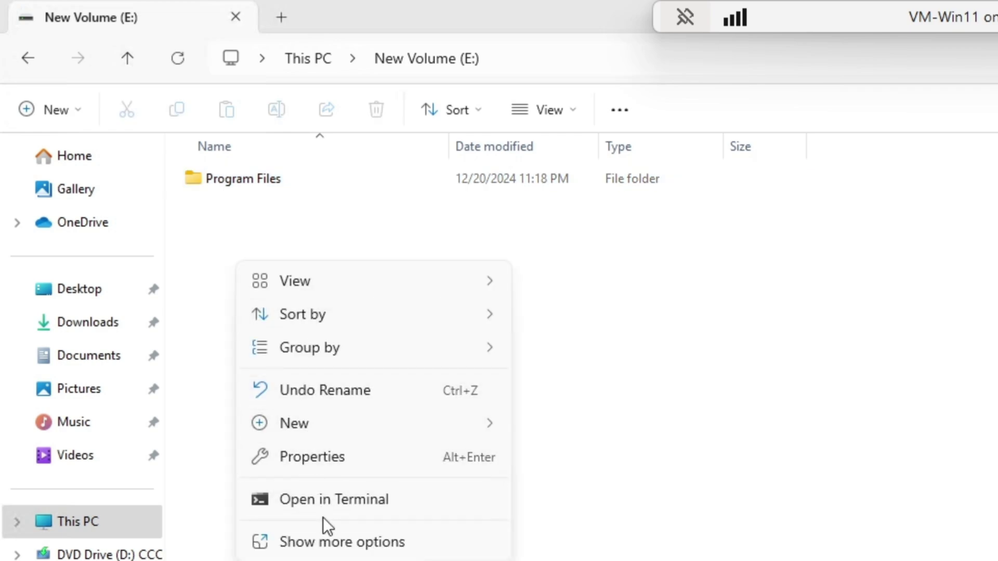
mouse_move(384, 426)
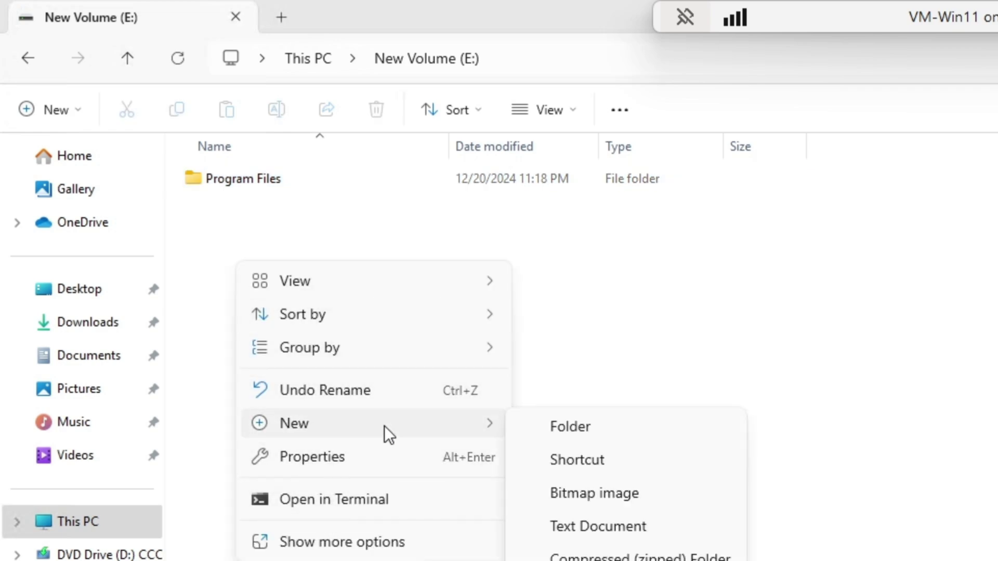
left_click(611, 429)
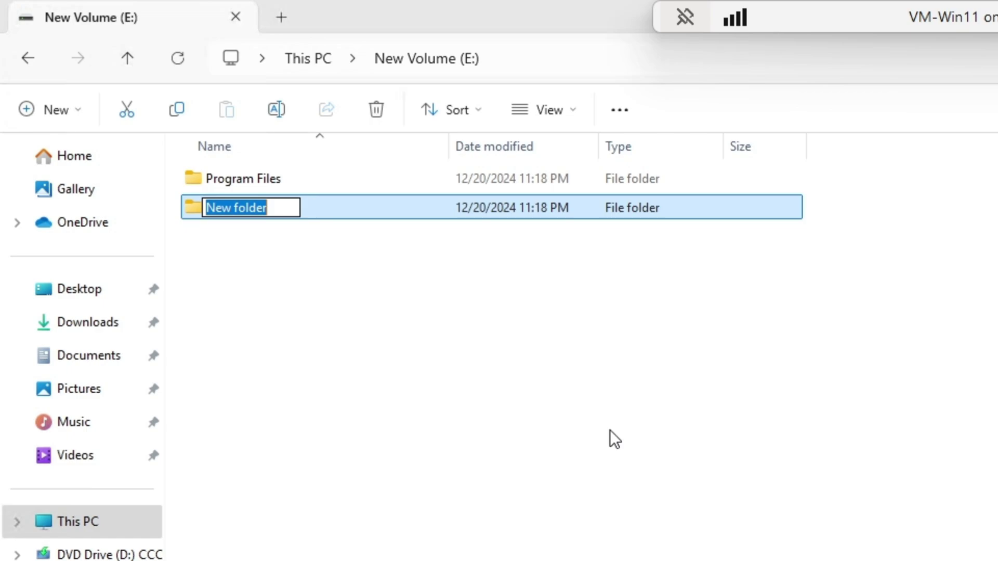
type("Program Files (x86)")
left_click(62, 530)
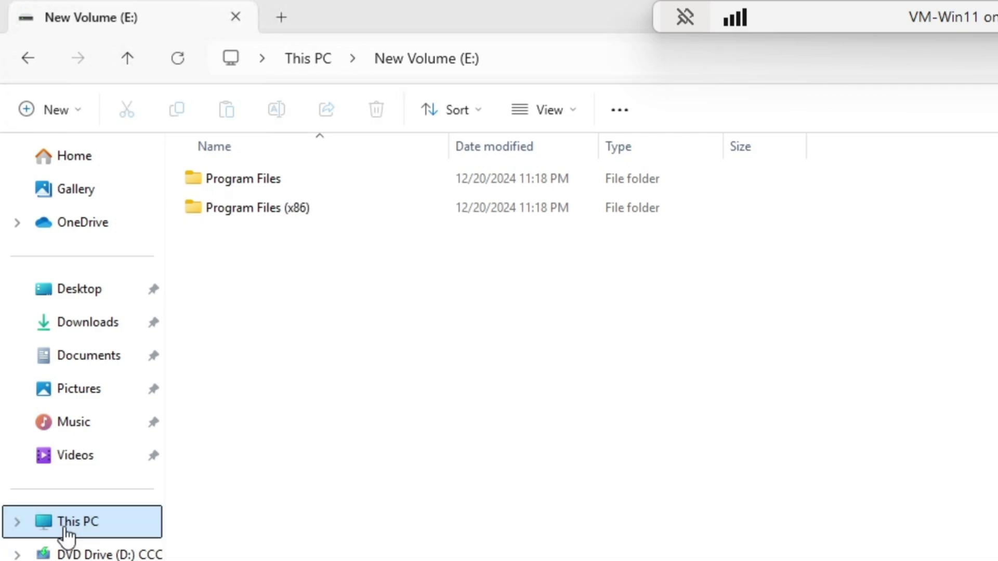
left_click(329, 198)
double_click(329, 198)
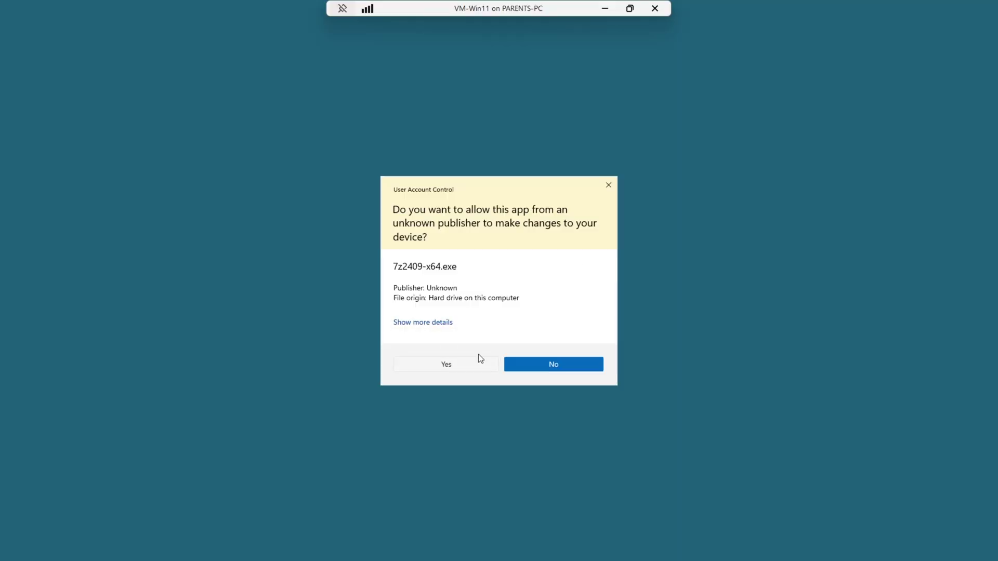
- Allow the 7-Zip installer and change the install path's drive letter from C to E
left_click(556, 363)
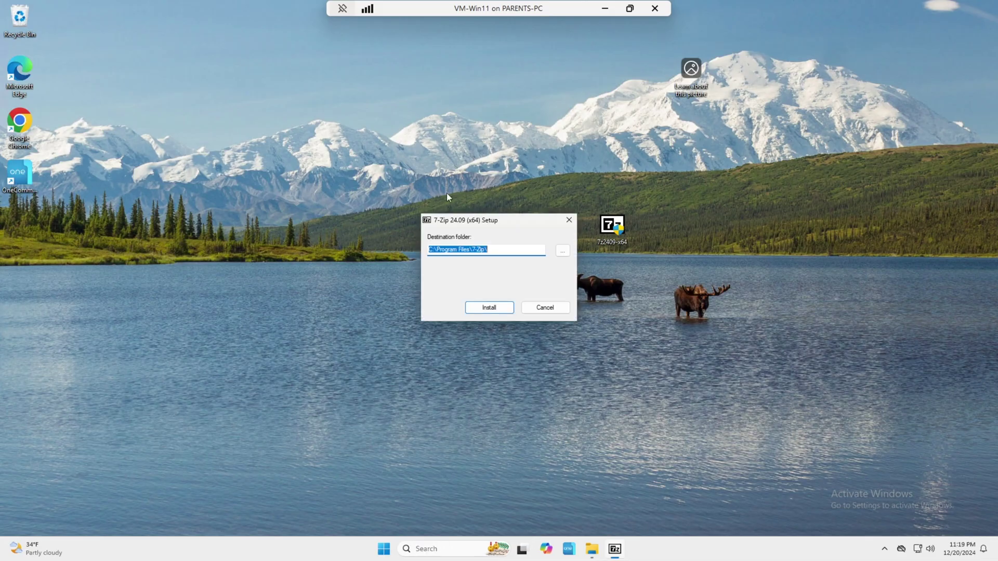
left_click(431, 249)
key("BackSpace")
type("E")
- Check the drives on This PC, then install 7-Zip to E:\Program Files\7-Zip\ and close setup
left_click(592, 549)
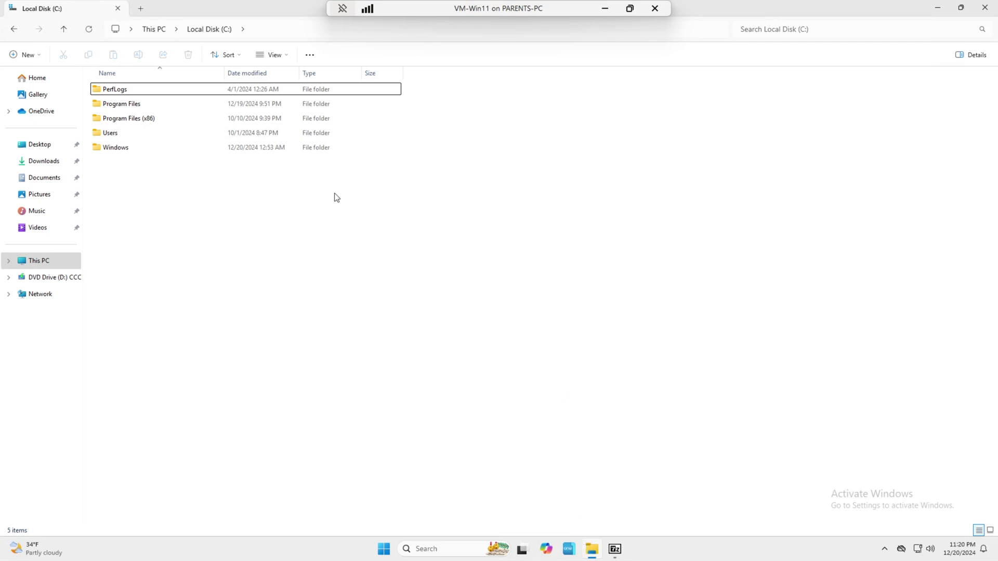
left_click(46, 261)
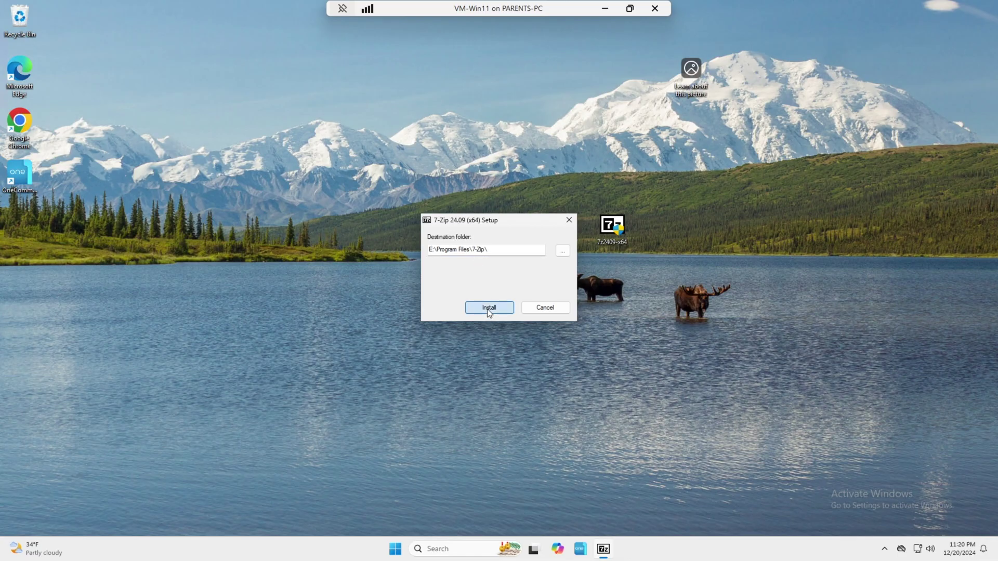
left_click(488, 307)
left_click(489, 308)
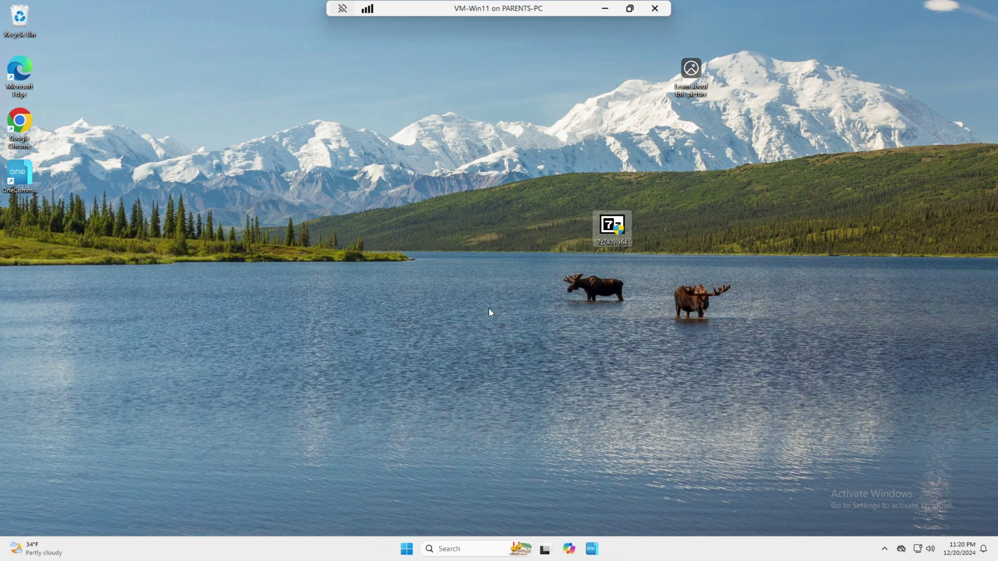
left_click(427, 311)
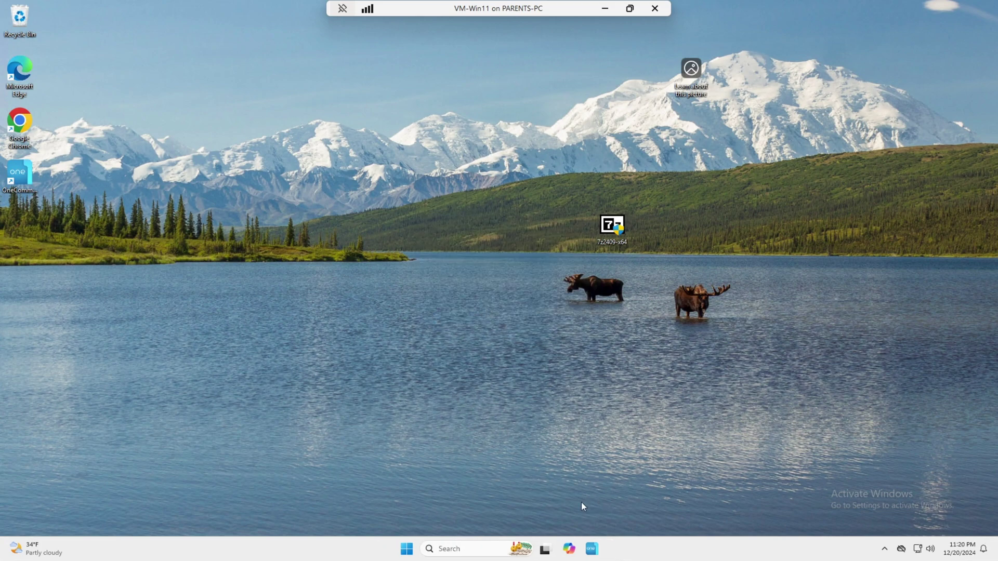
- Search Start for '7' and follow 7-Zip File Manager's file location to E:\Program Files\7-Zip
left_click(448, 549)
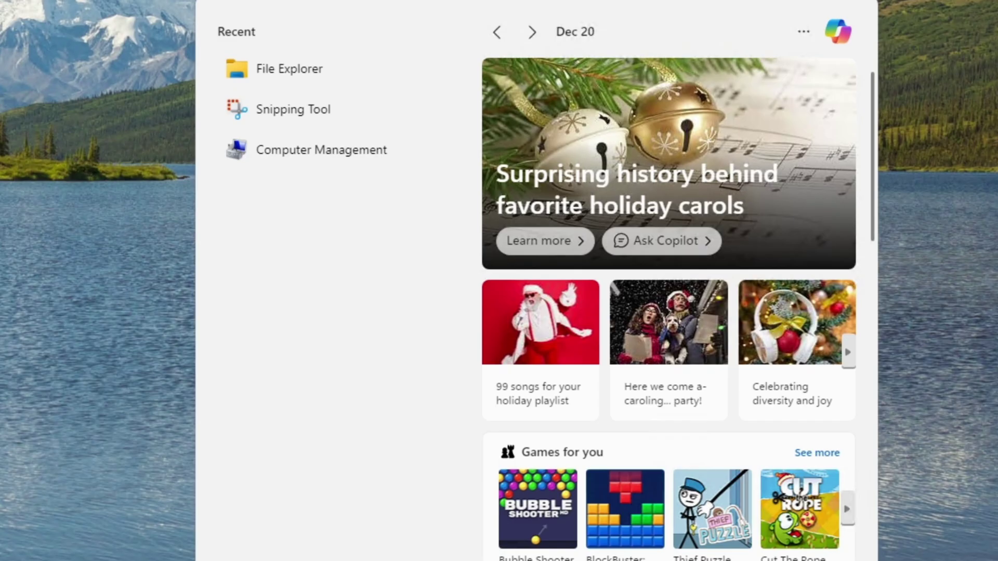
type("7")
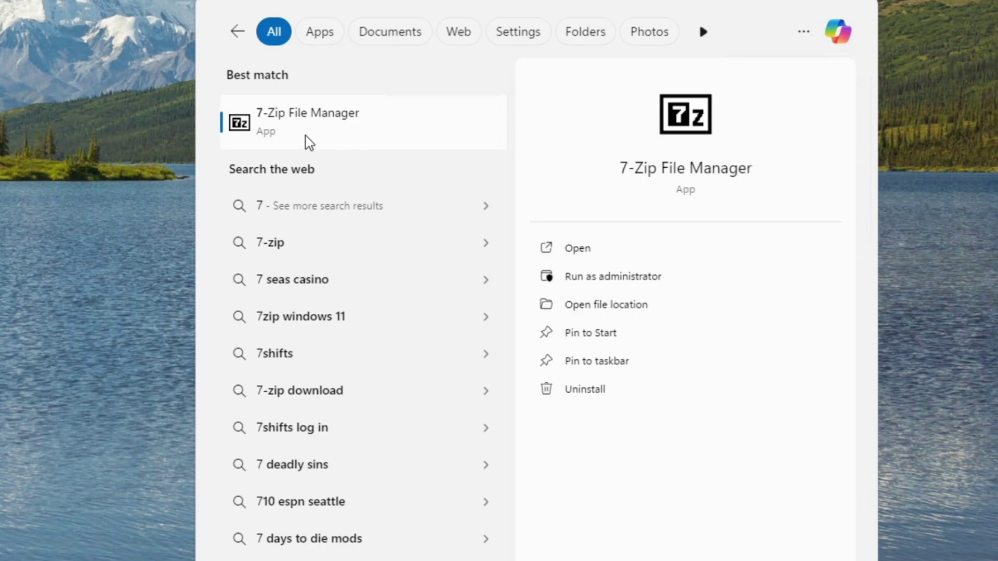
right_click(266, 119)
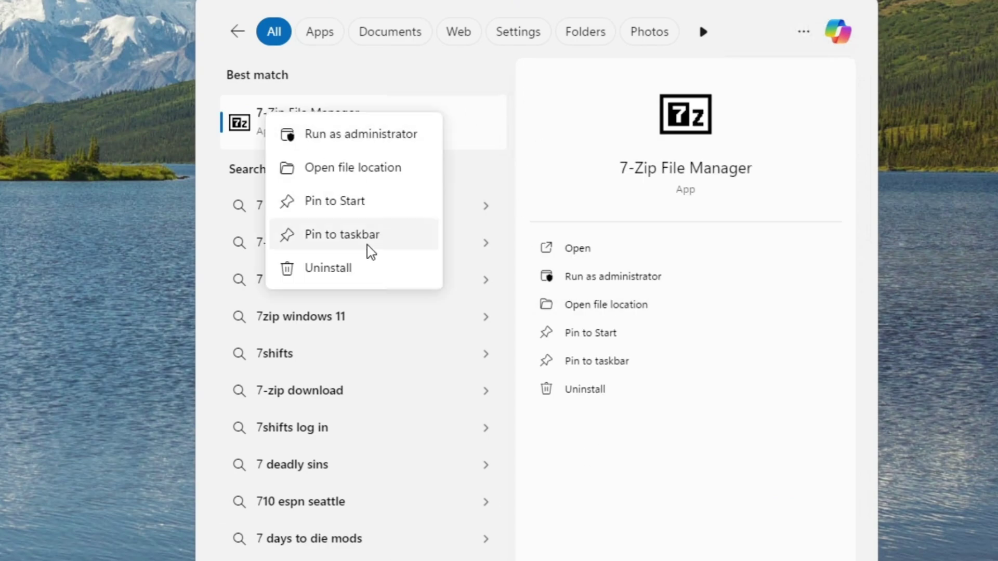
left_click(341, 166)
right_click(251, 151)
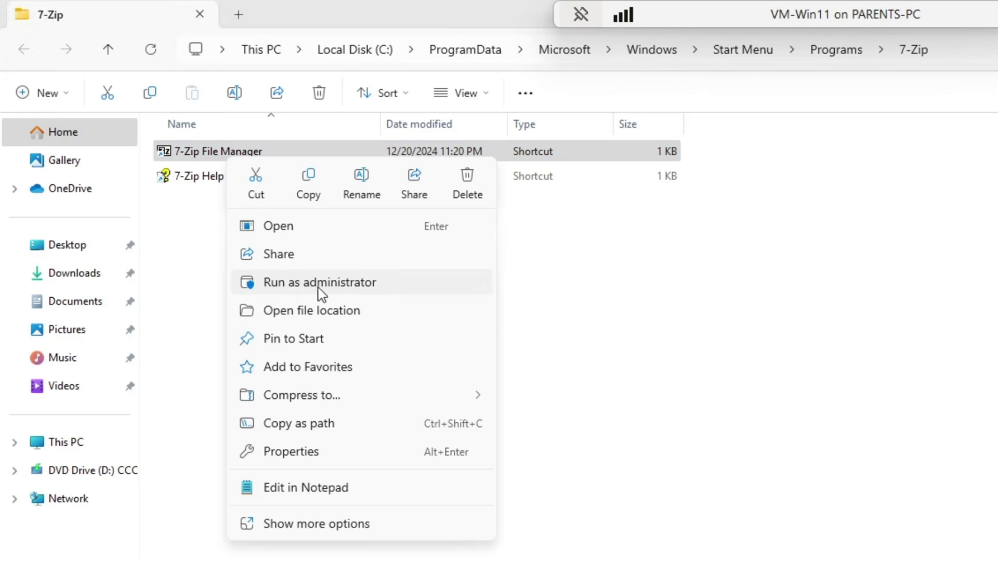
left_click(323, 310)
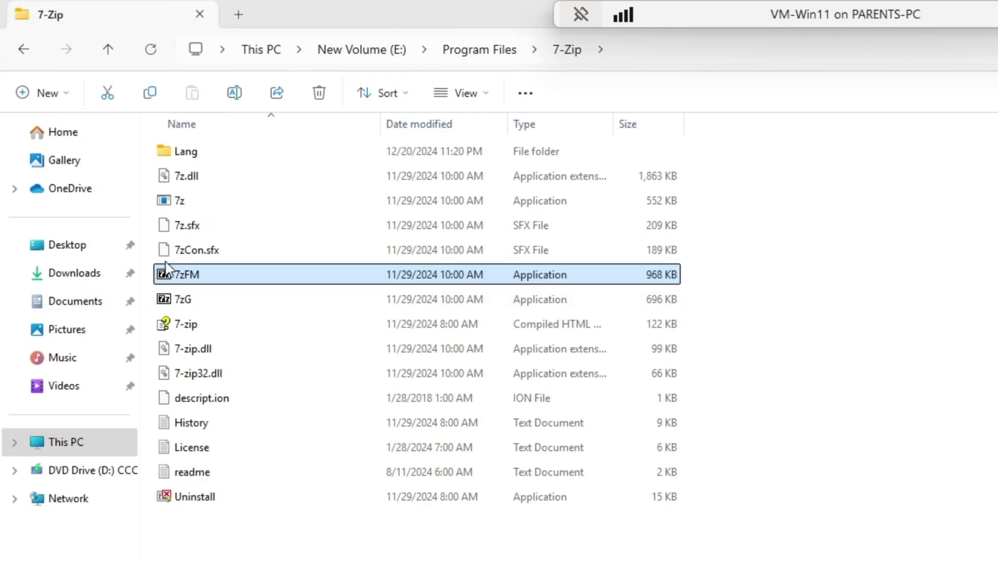
- Launch 7zFM from E:\Program Files\7-Zip
double_click(196, 274)
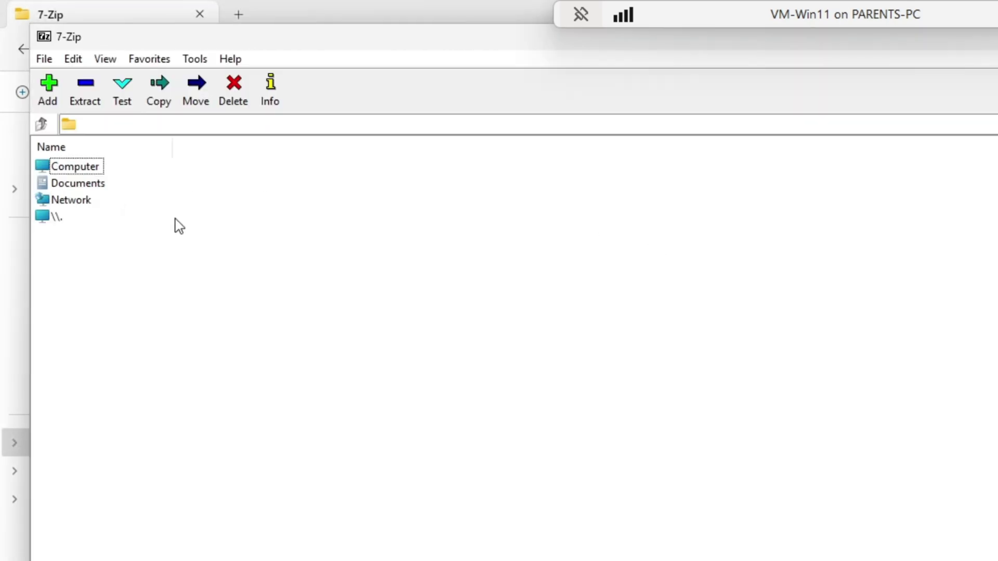